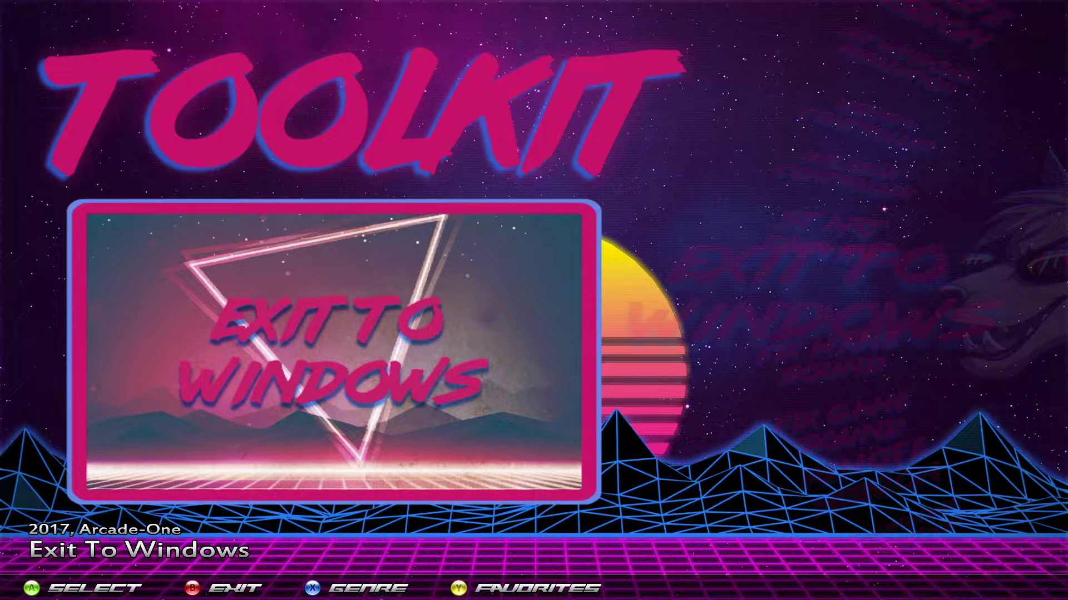
- Exit the arcade front end to Windows and launch FightCade.exe from the FightCade folder in Emulators
key(Return)
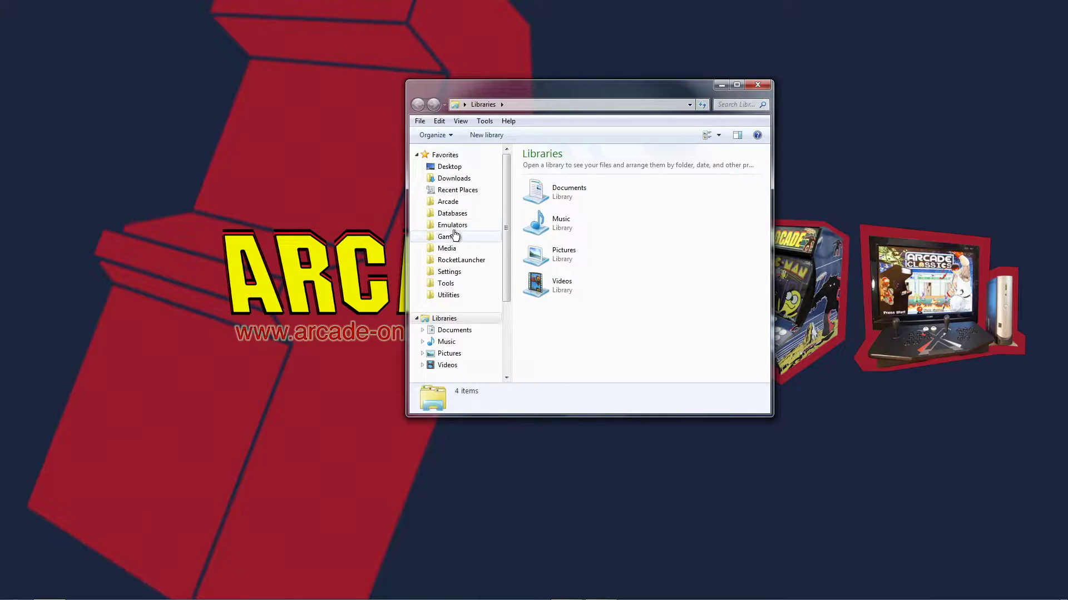
click(450, 226)
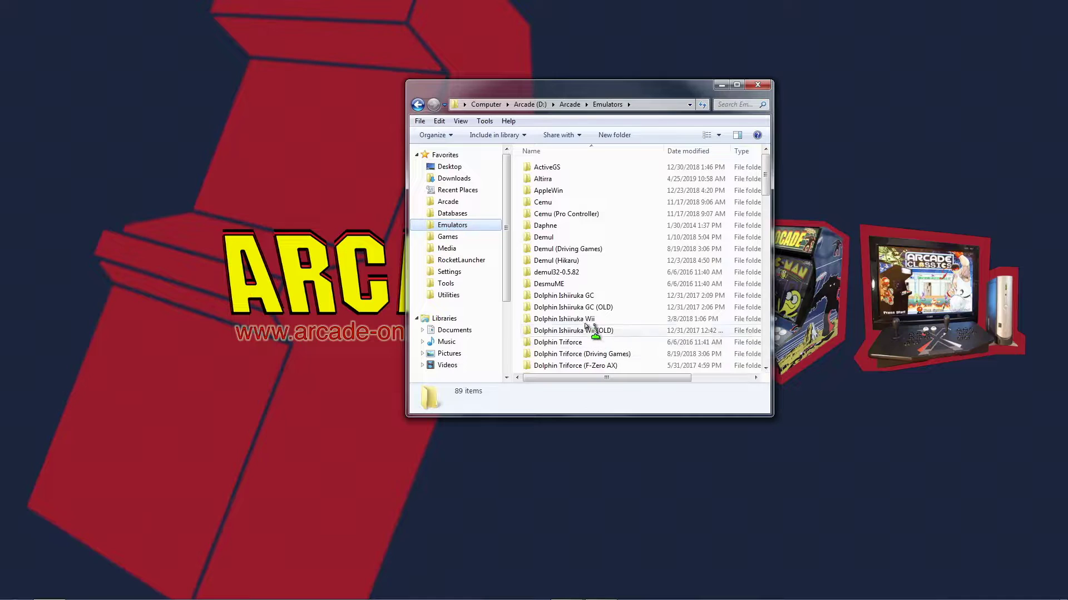
click(563, 273)
scroll(589, 294, down, 8)
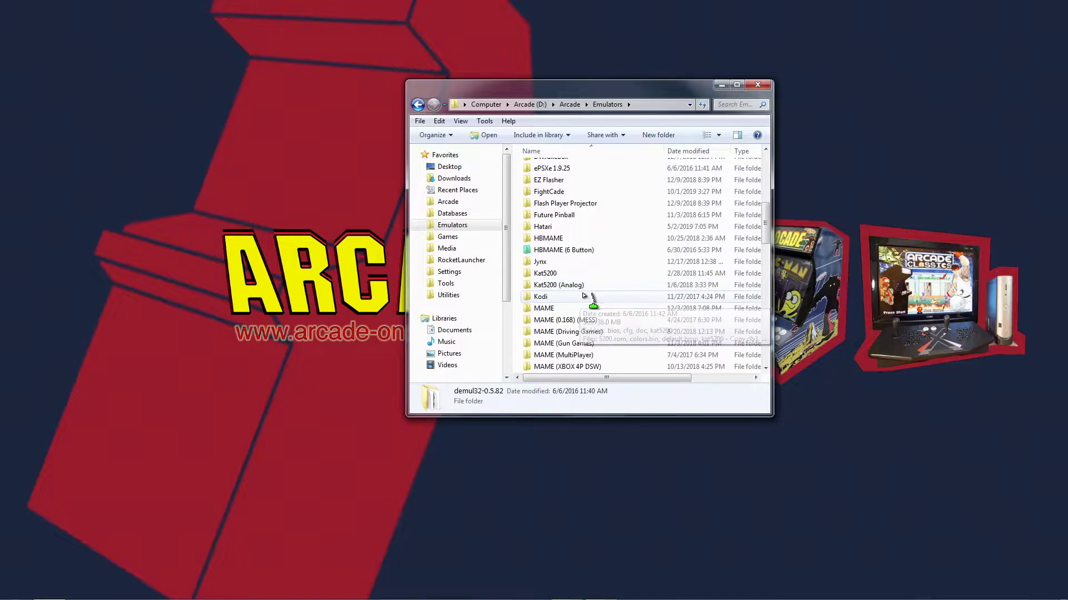
key(f)
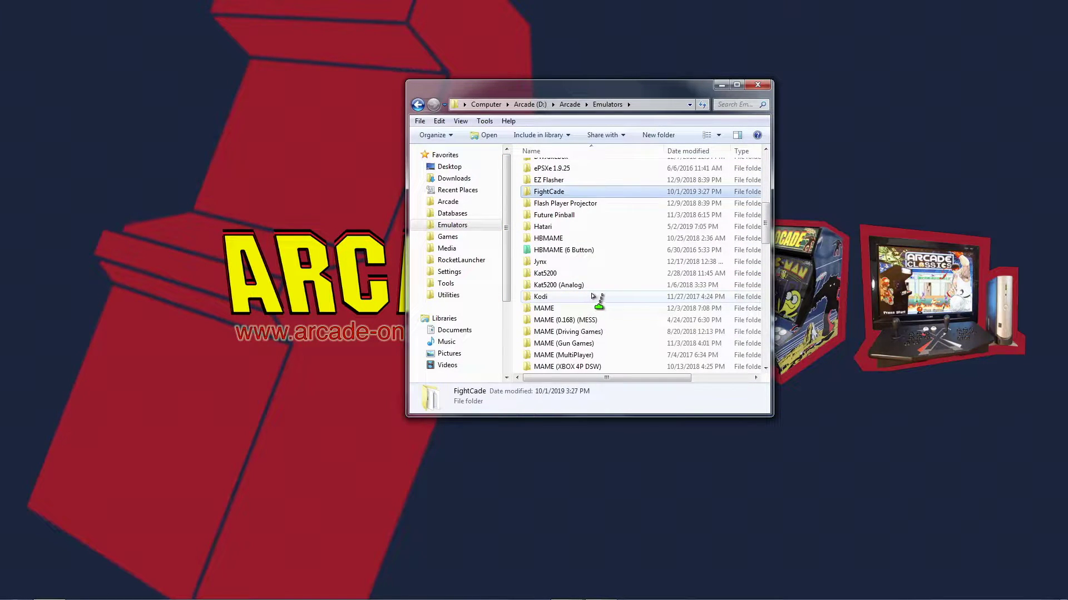
double_click(558, 194)
click(561, 296)
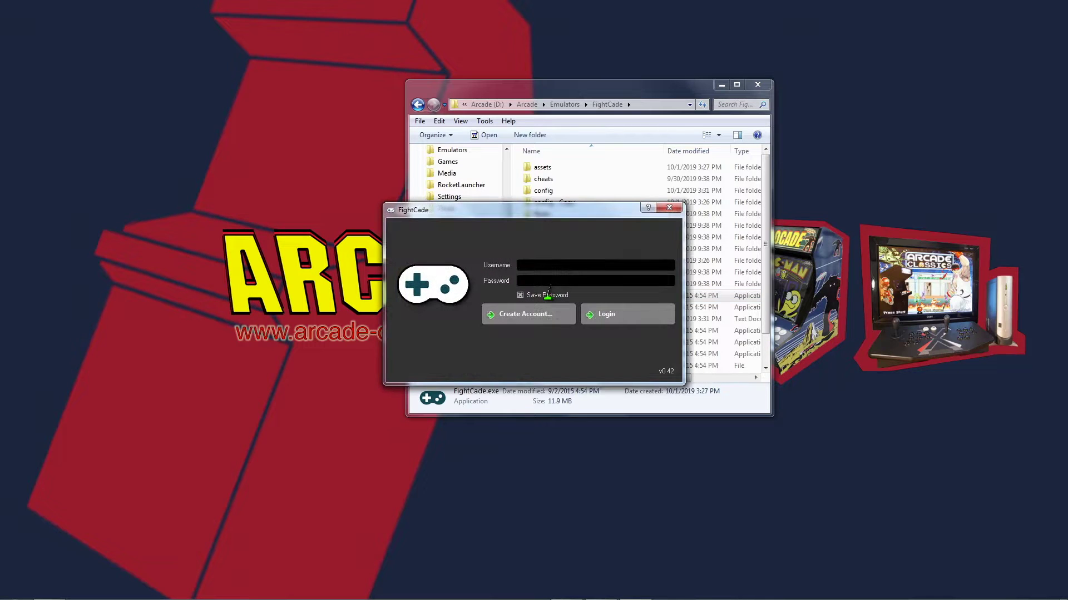
- Open the account registration page from the login window, go through its username, password and email fields, and leave the browser
click(525, 314)
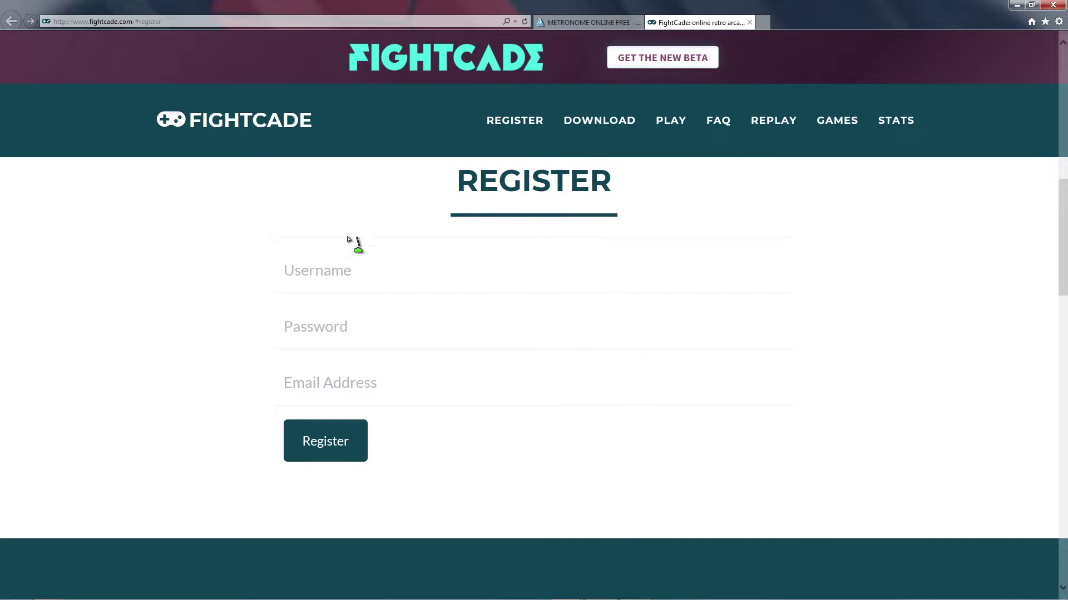
click(346, 273)
click(362, 316)
click(362, 389)
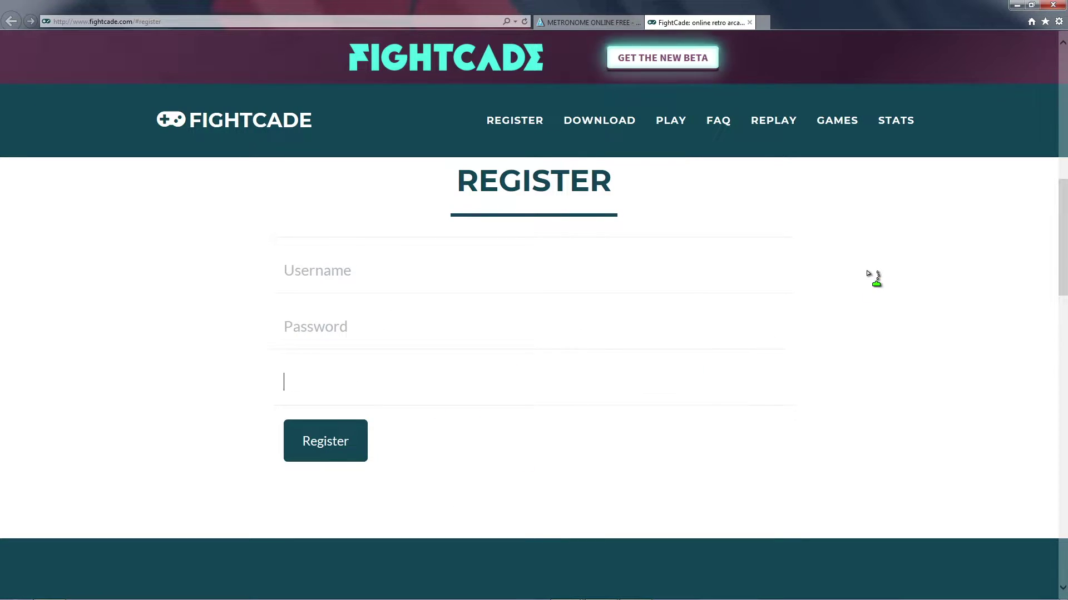
click(750, 22)
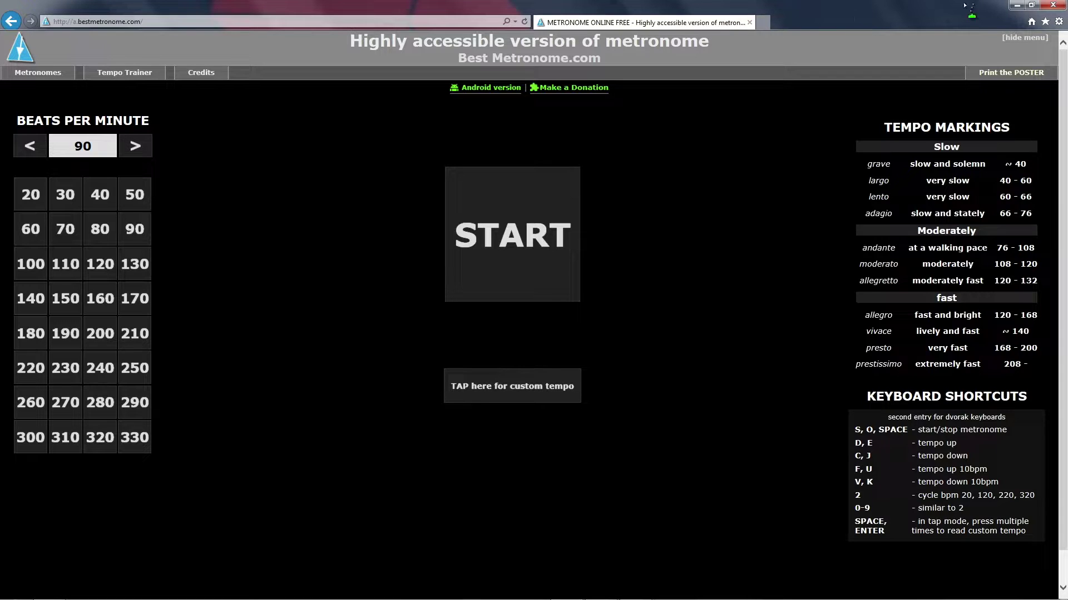
click(1016, 6)
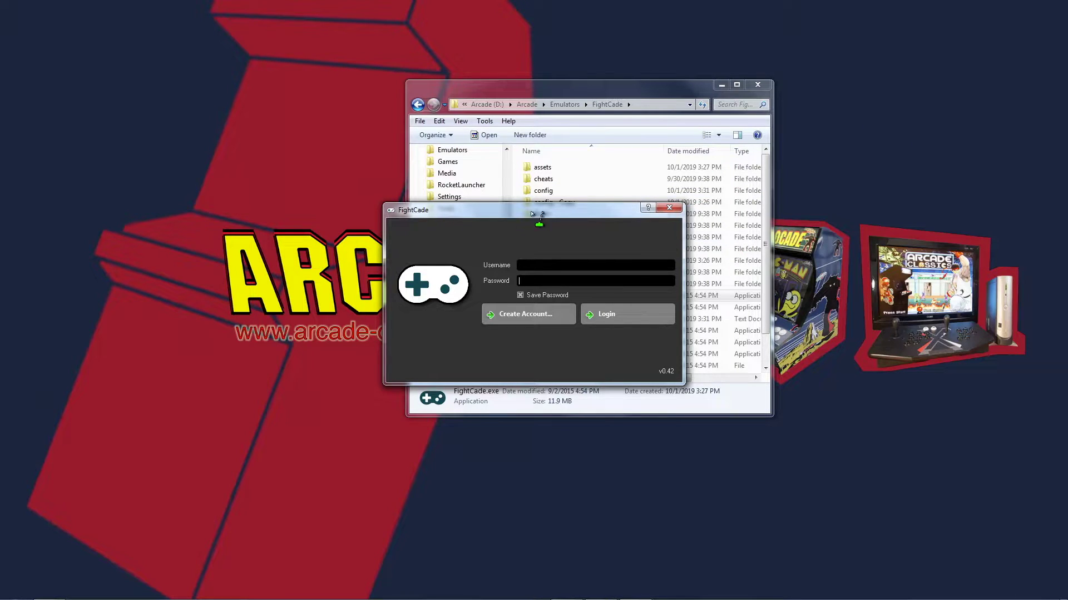
- Restore and re-maximize the game lobby window, and close both FightCade and its folder window
drag(551, 212, 543, 236)
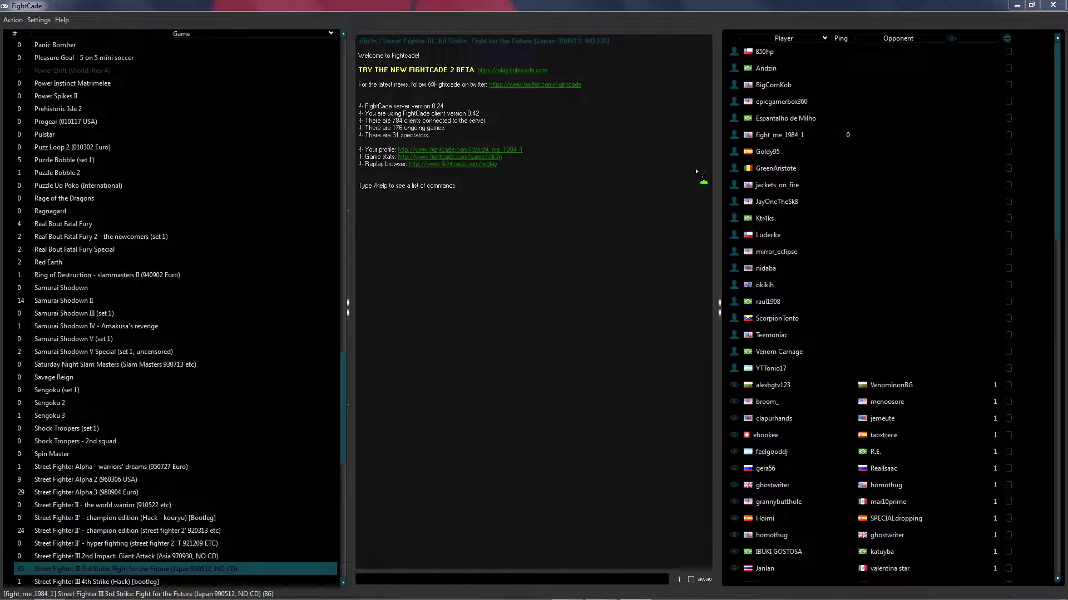
double_click(941, 7)
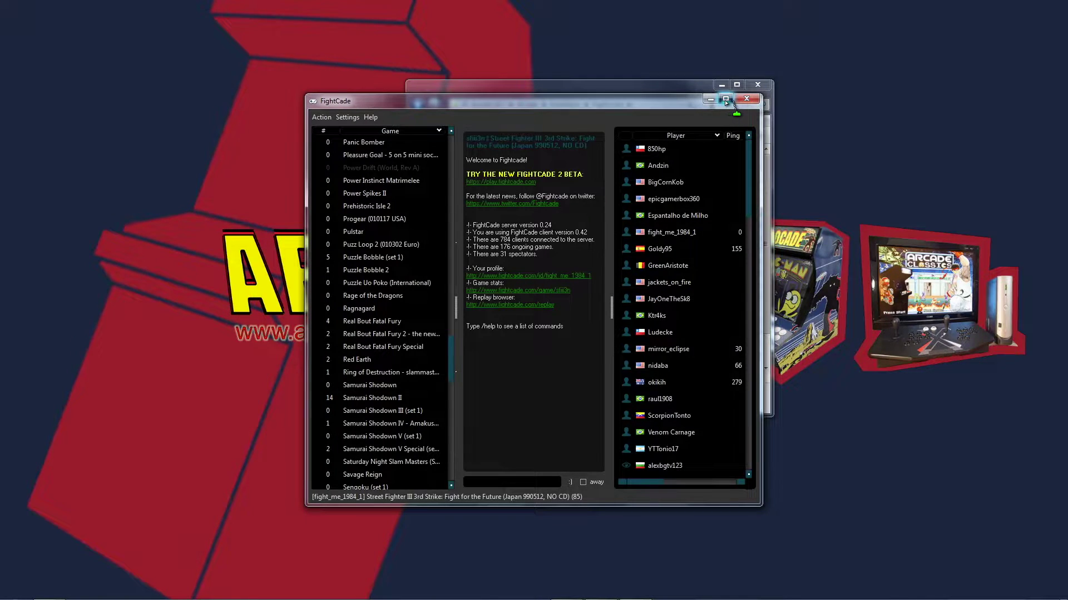
click(725, 100)
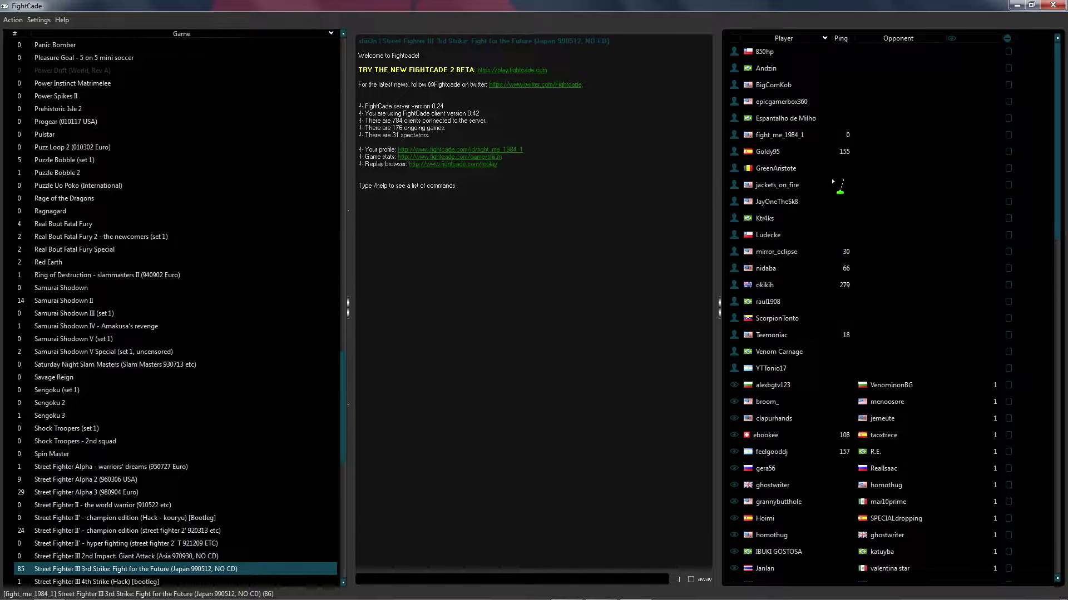
click(1053, 6)
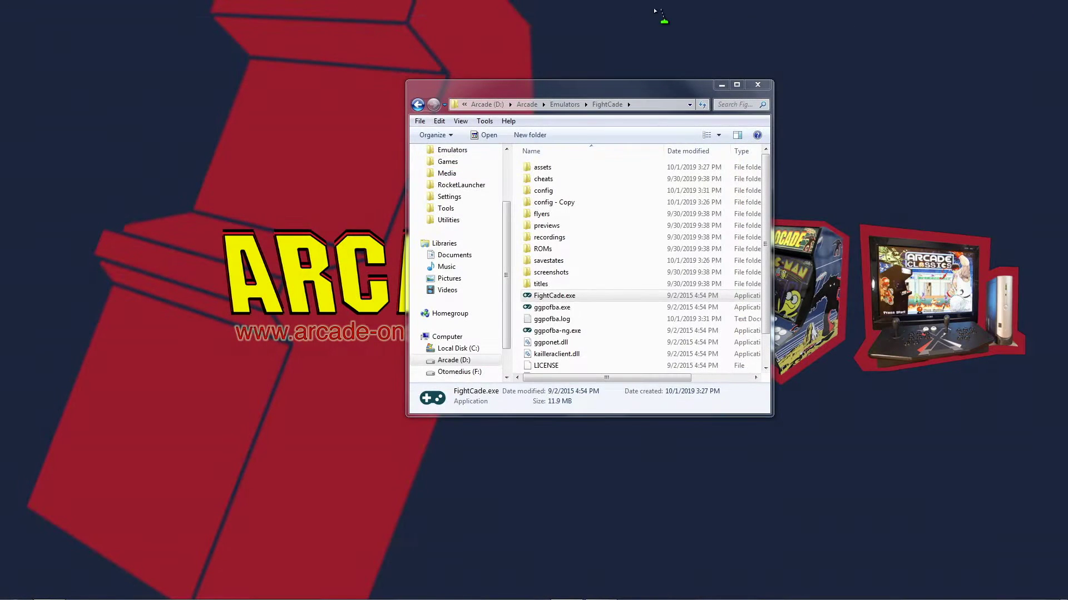
click(756, 87)
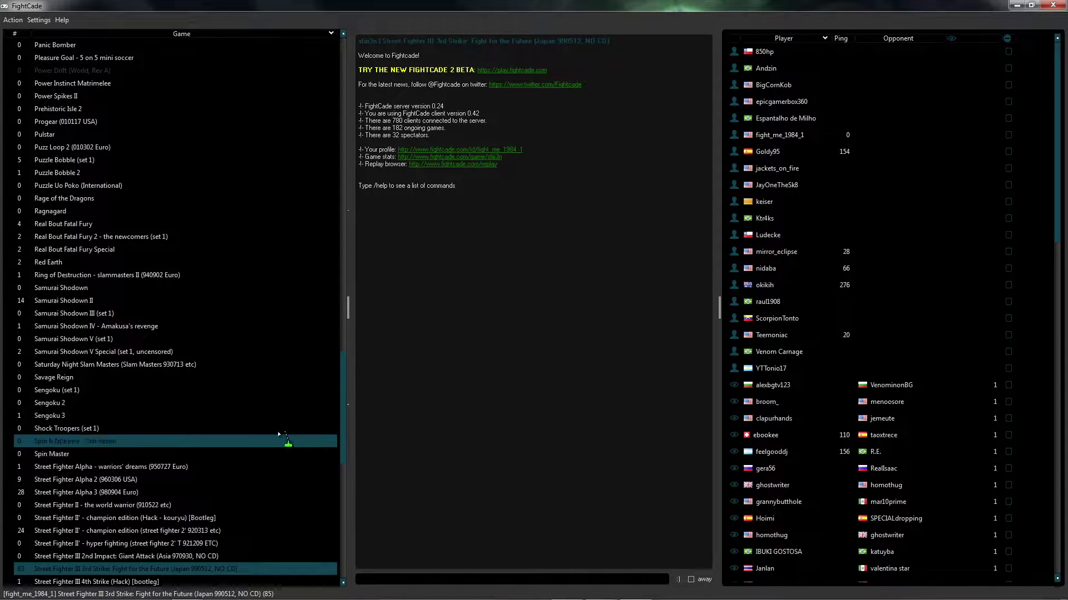
- Find Street Fighter II' - champion edition (street fighter 2' 920313 etc) in the game list, spectate a match there, and close the match window
scroll(238, 417, down, 4)
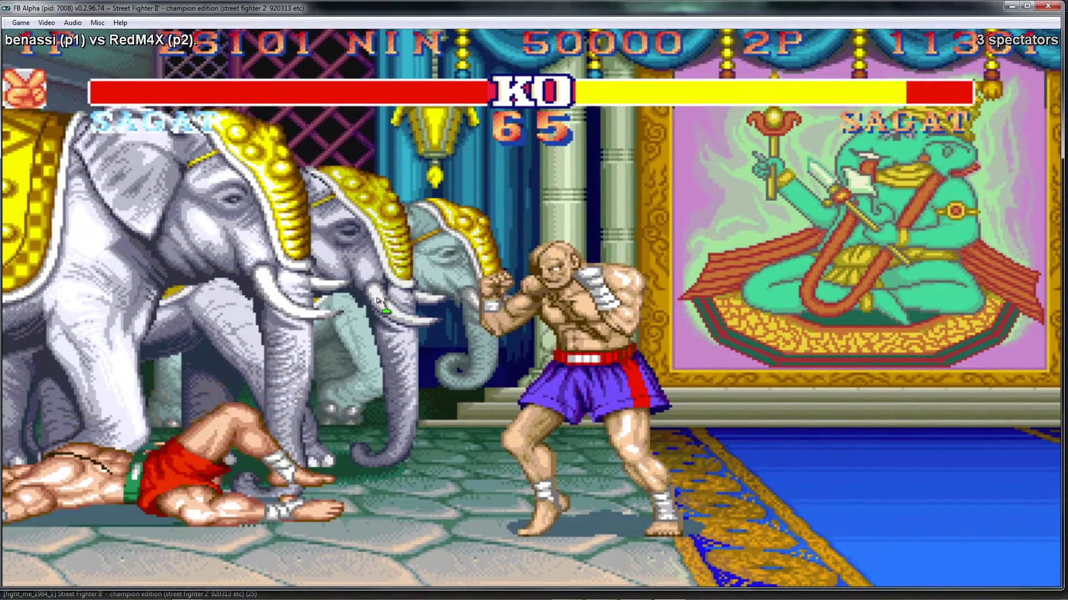
key(alt+F4)
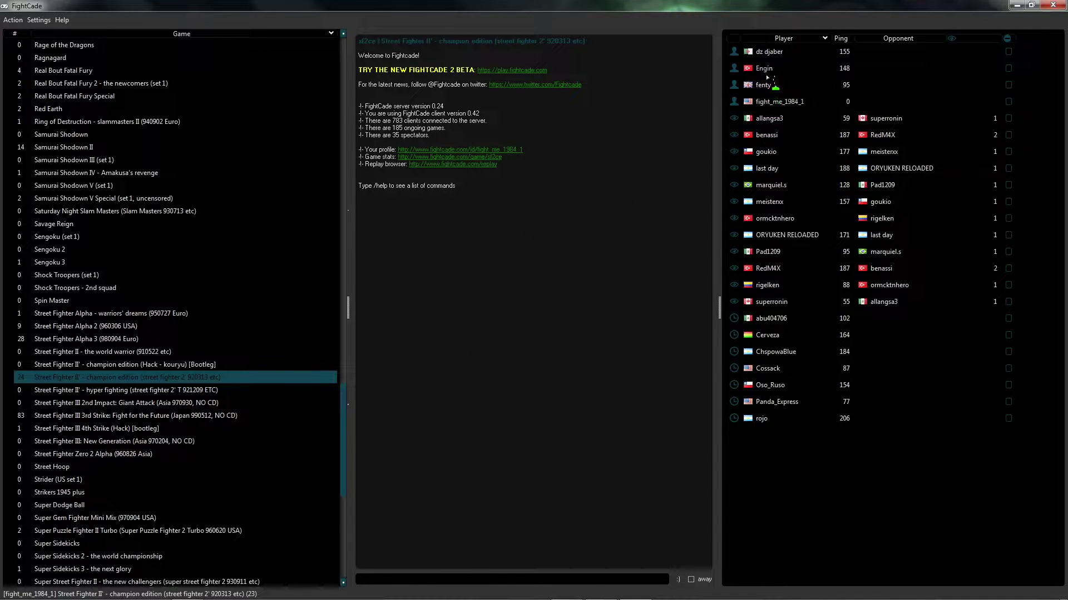
- Challenge the available player with a 148 ping, and accept the incoming challenge from the player in Colombia
double_click(763, 69)
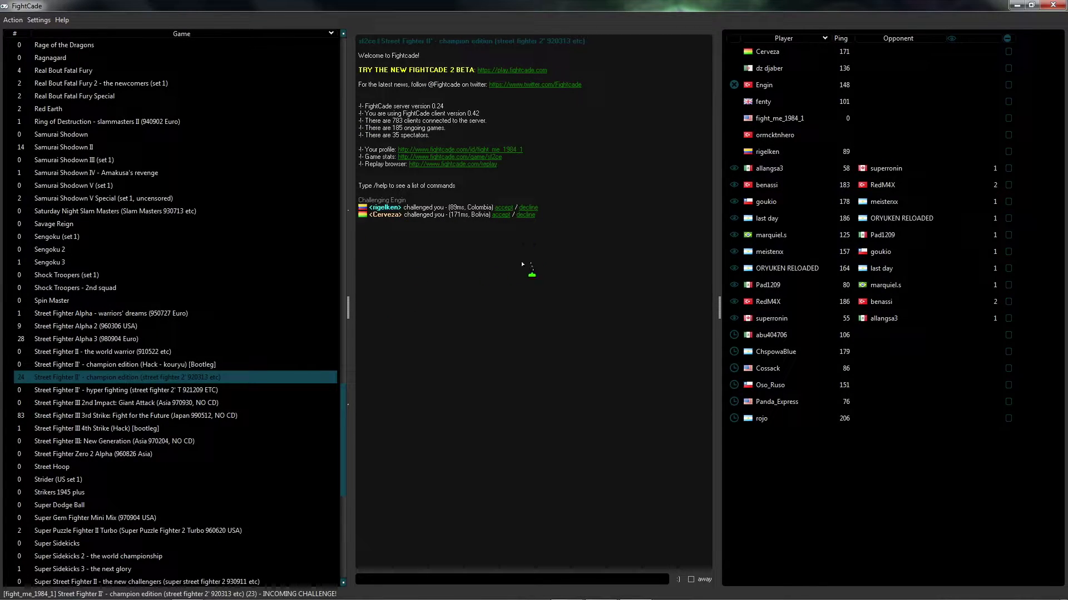
click(507, 208)
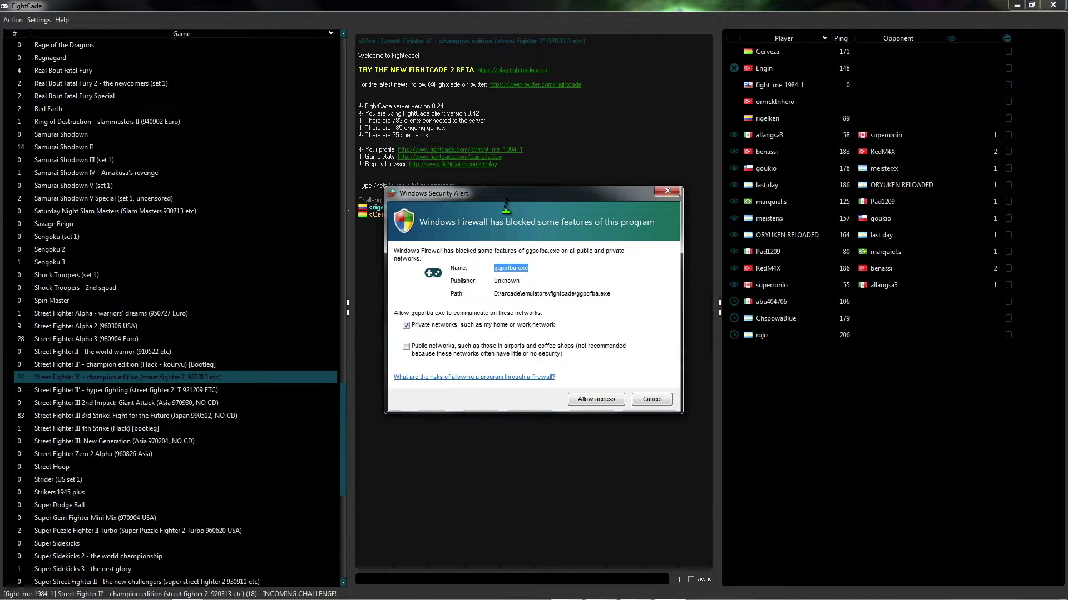
- Allow ggpofba.exe and the arcade emulator ggpofba-ng.exe through Windows Firewall on both private and public networks
click(406, 346)
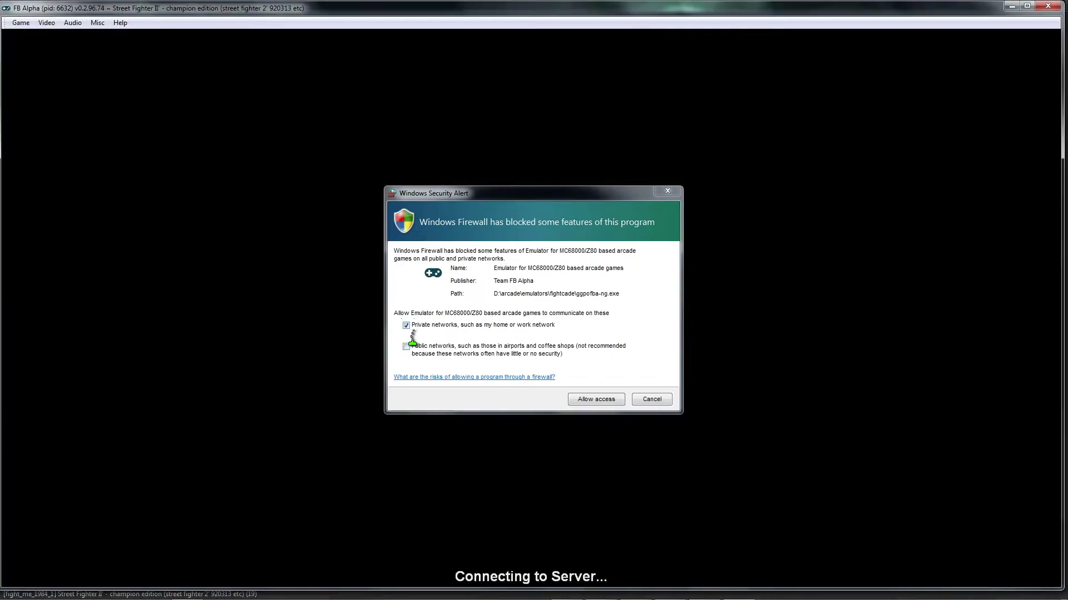
click(407, 346)
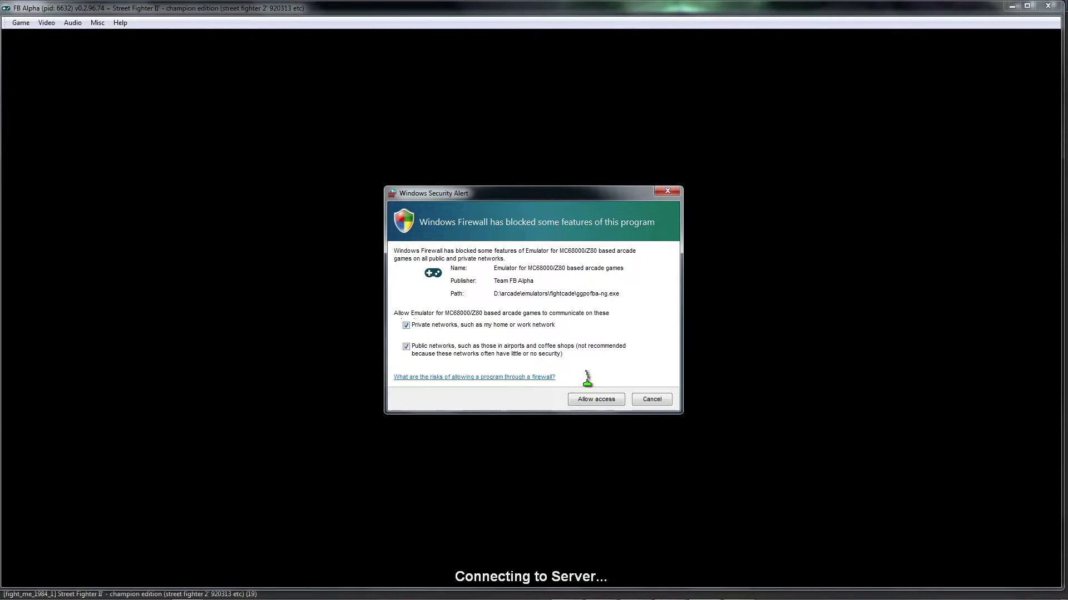
click(592, 398)
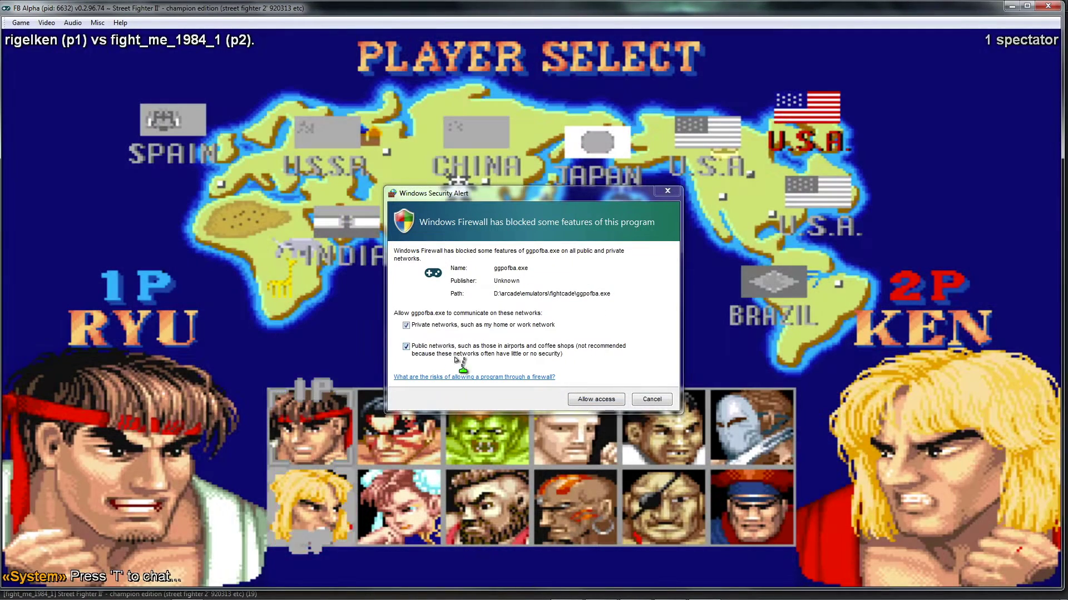
click(593, 399)
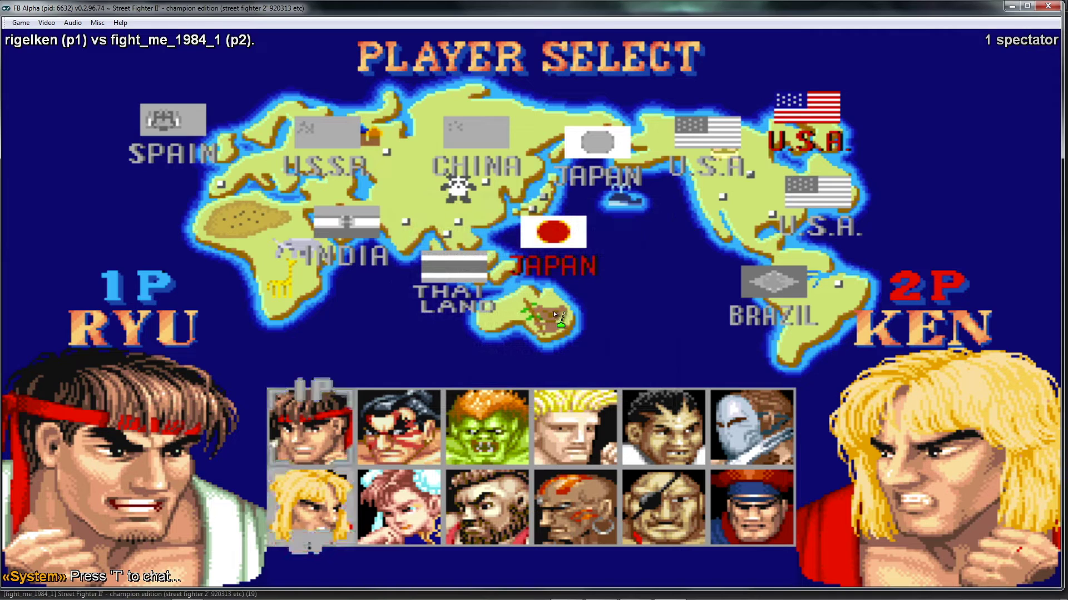
- Change the player 2 character choice from Ken to Zangief on the player select screen
key(Left)
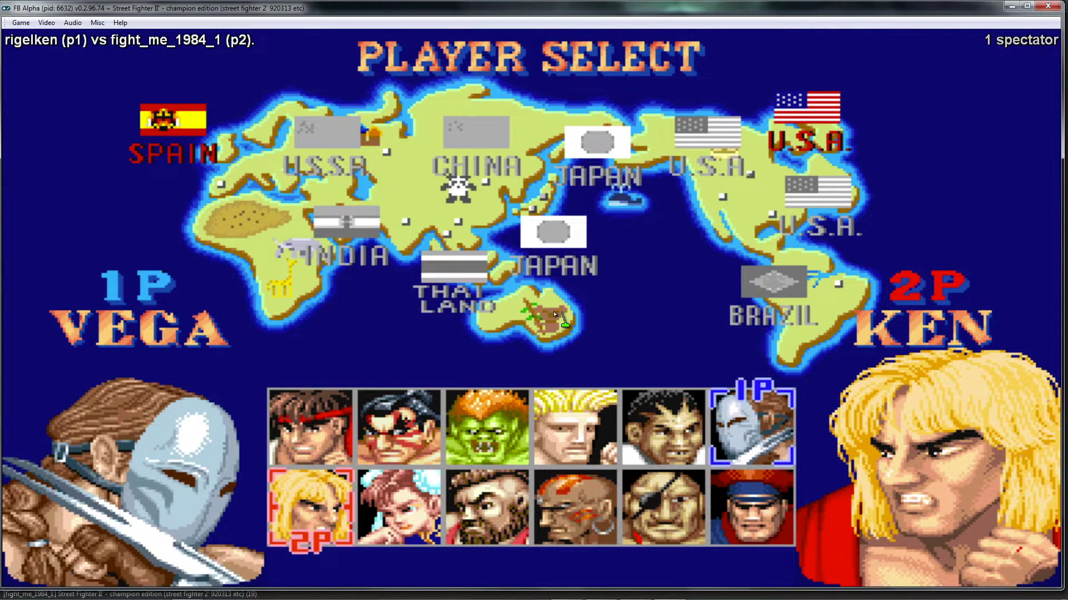
key(Right)
key(Right)
key(Right)
key(Left)
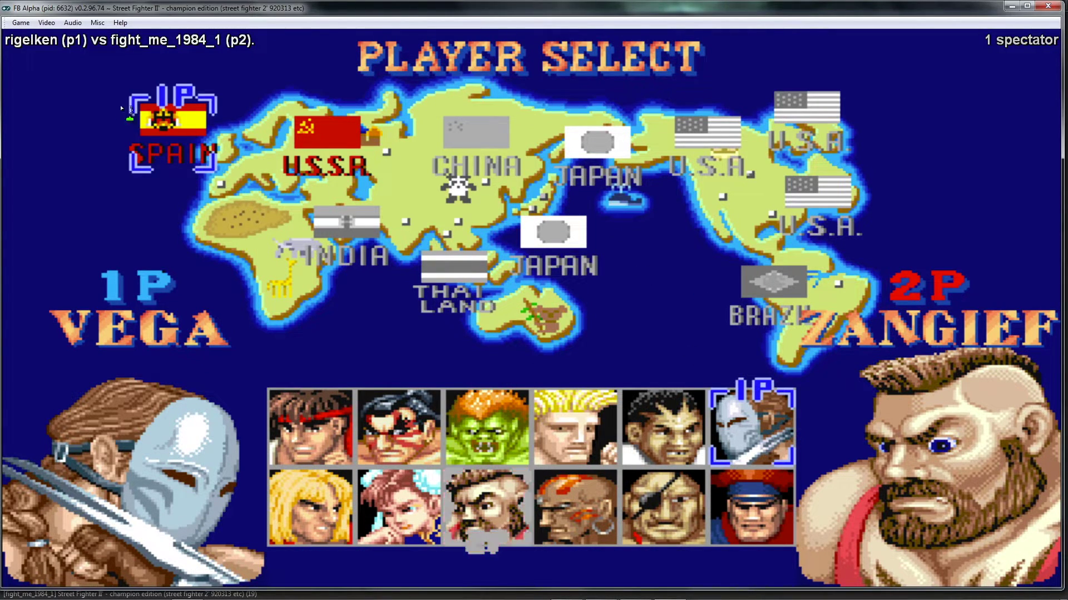
- Switch the emulator to fullscreen mode and return to the running match
click(47, 22)
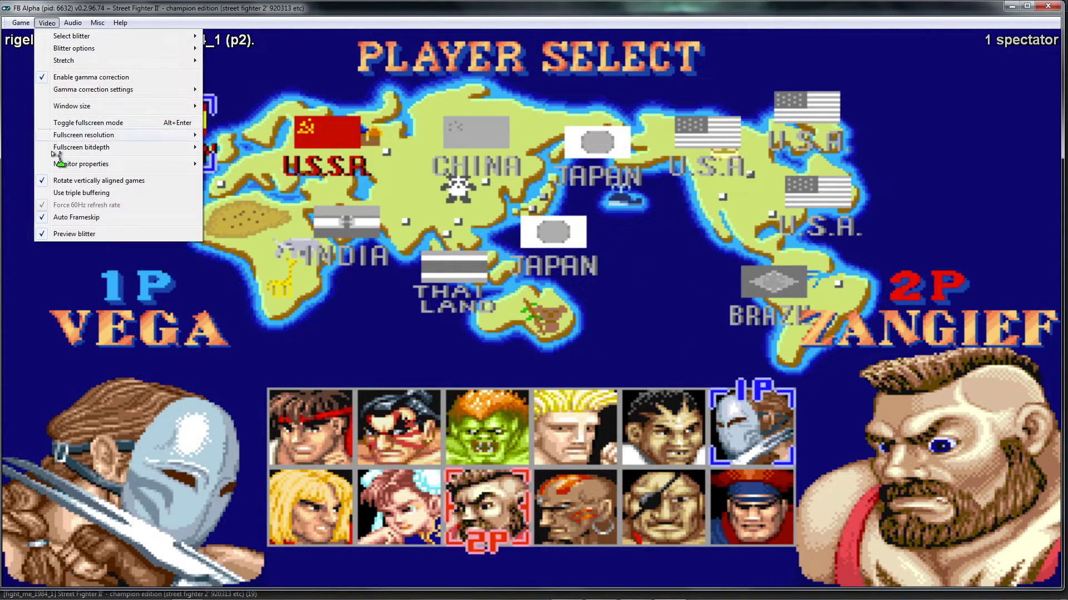
click(92, 123)
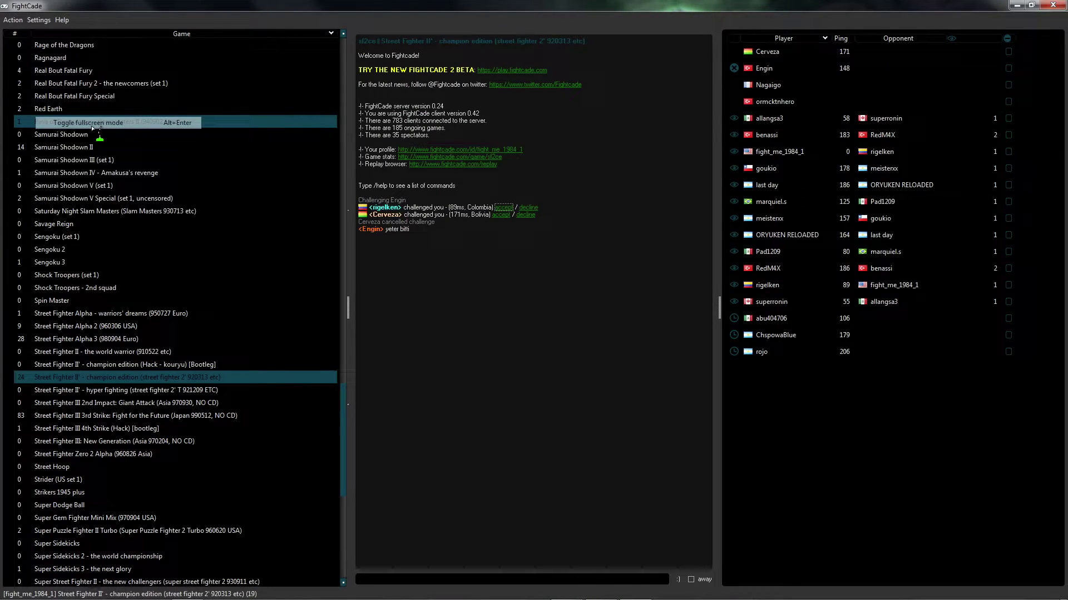
key(alt+Tab)
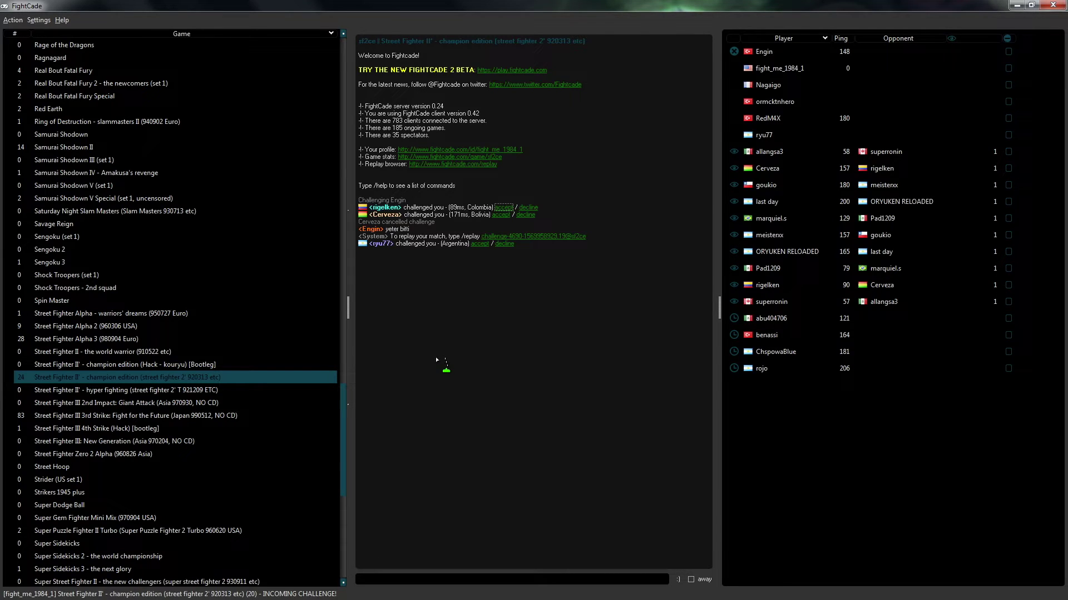
- Go to the start of the lobby's game list and browse the available titles
key(2)
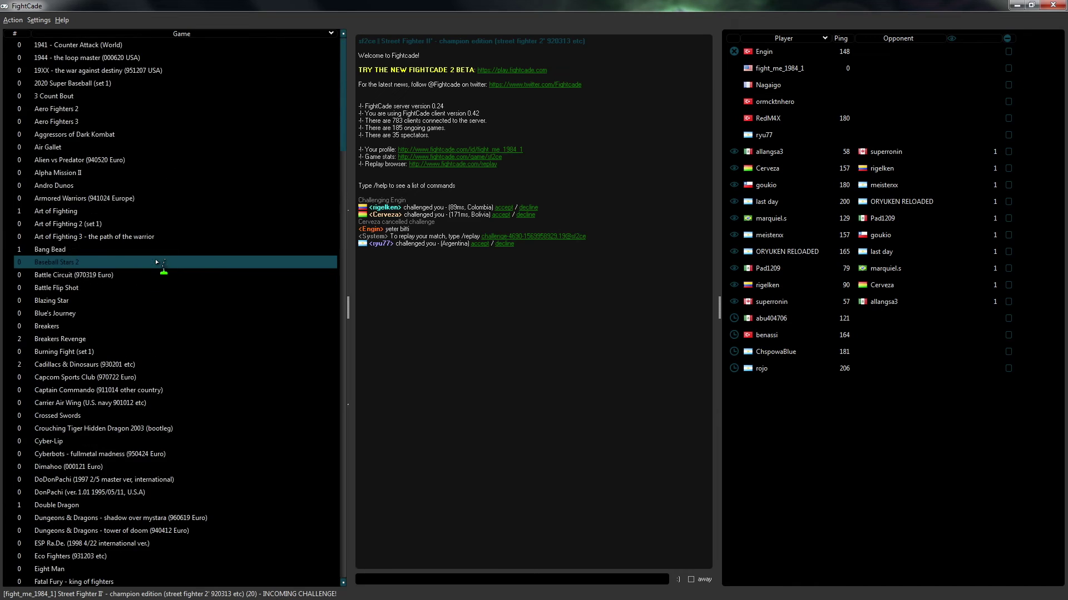
click(325, 412)
scroll(325, 412, down, 2)
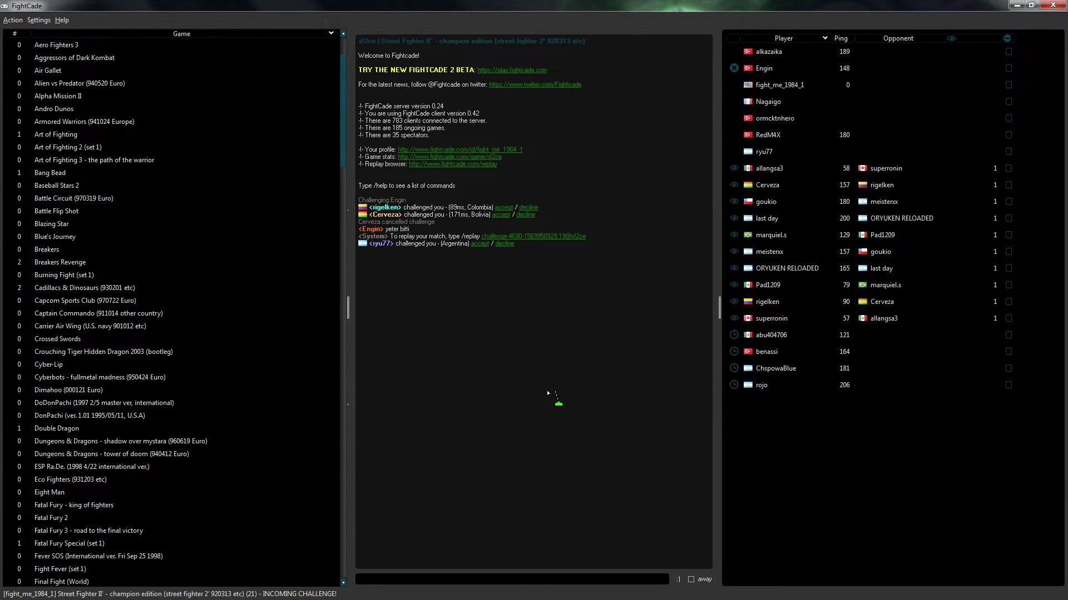